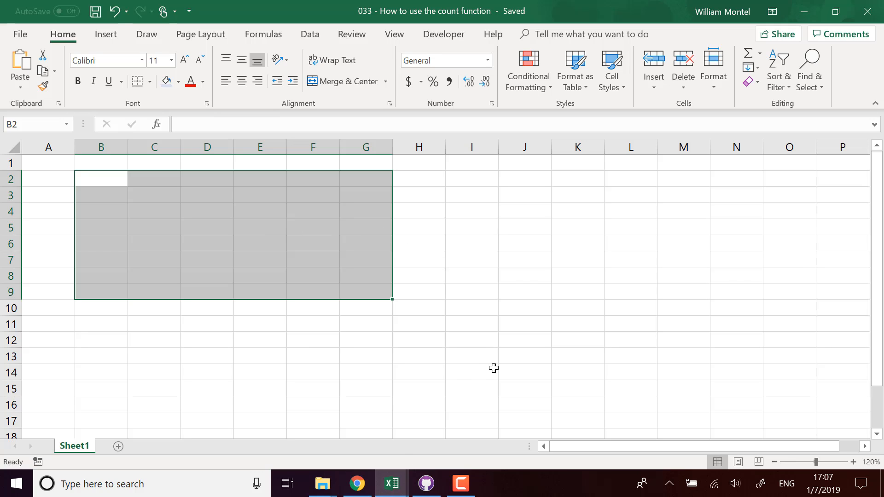
- Enter the numbers 1, 2, 2 and 2 down cells B2 to B5
left_click(467, 306)
left_click(114, 180)
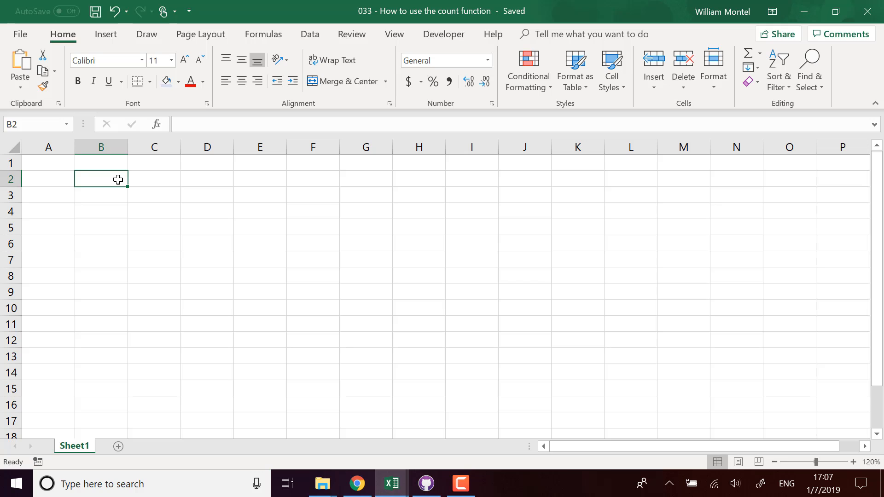
type("1")
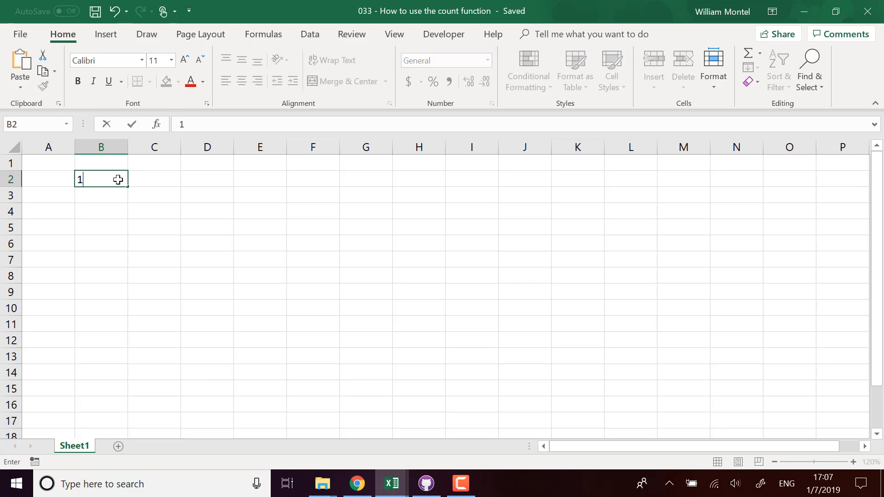
key("Return")
type("2")
key("Return")
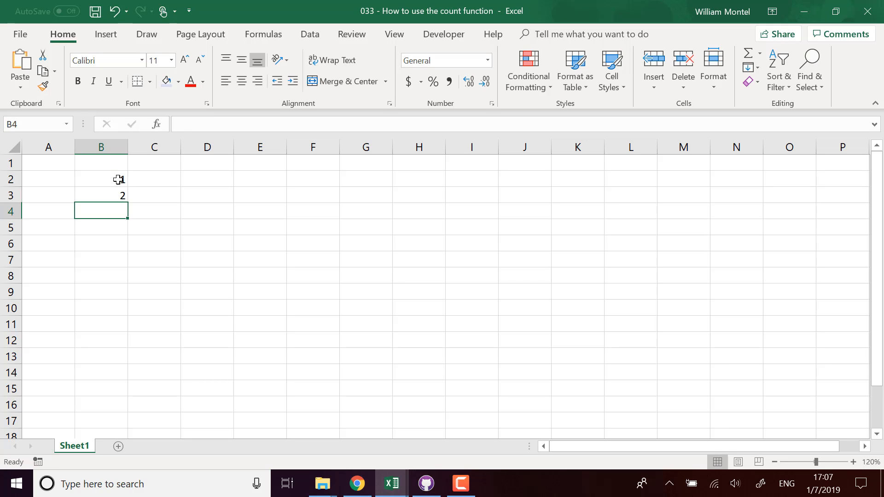
type("2")
key("Up")
key("Down")
key("Down")
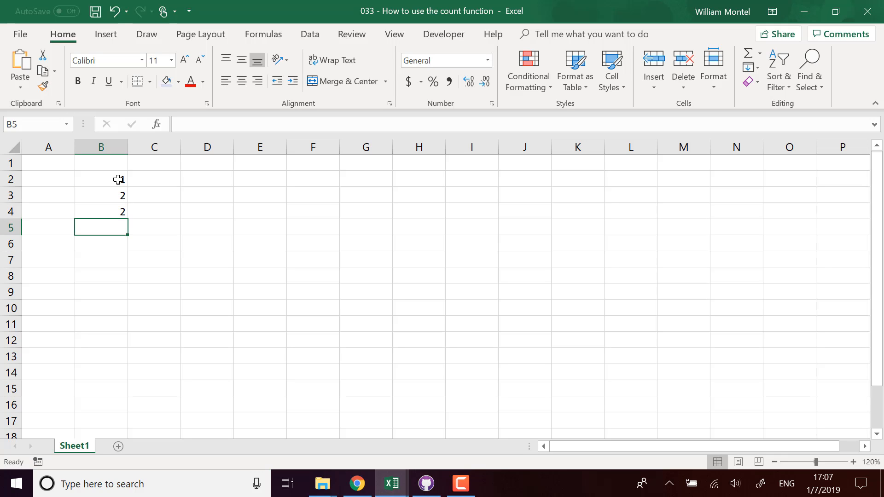
type("2")
key("Return")
- Leave B6 and B7 empty and enter 3, 3 and 4 in cells B8 to B10
key("Return")
key("Return")
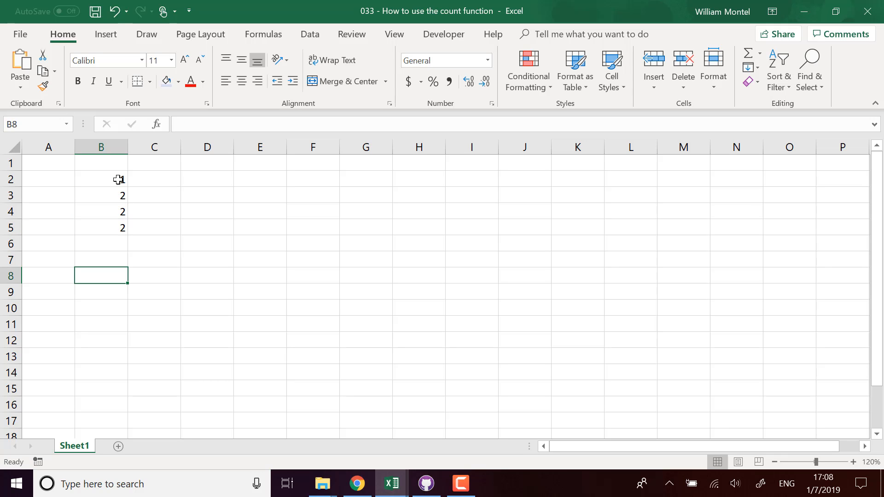
type("3")
key("Return")
type("3")
key("Return")
type("4")
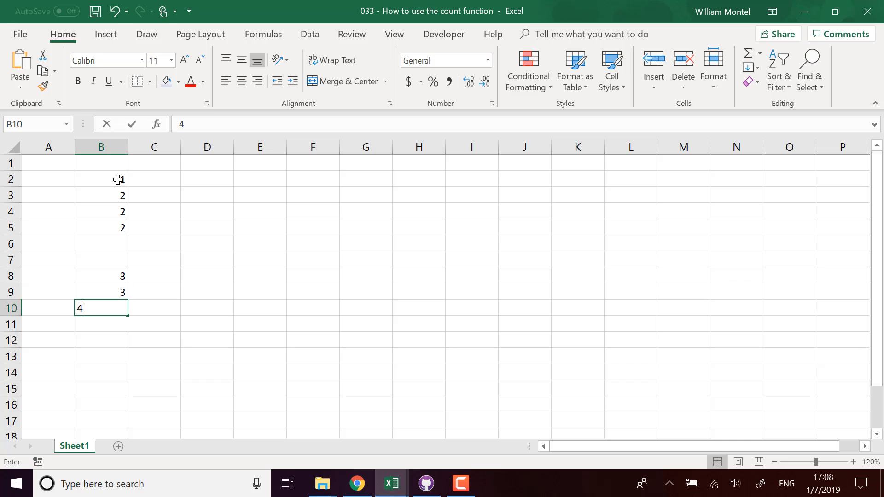
key("Return")
- Enter a COUNT formula in E2 that counts the numbers in B2:B10
left_click(281, 175)
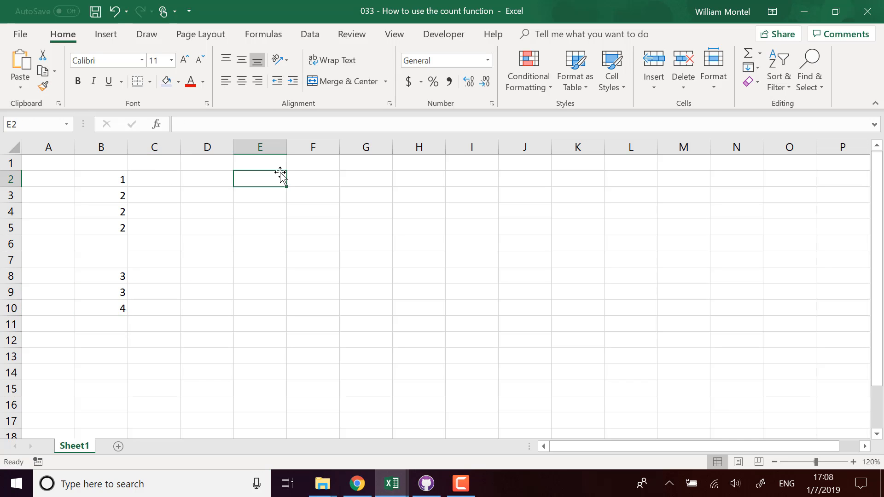
type("=count(")
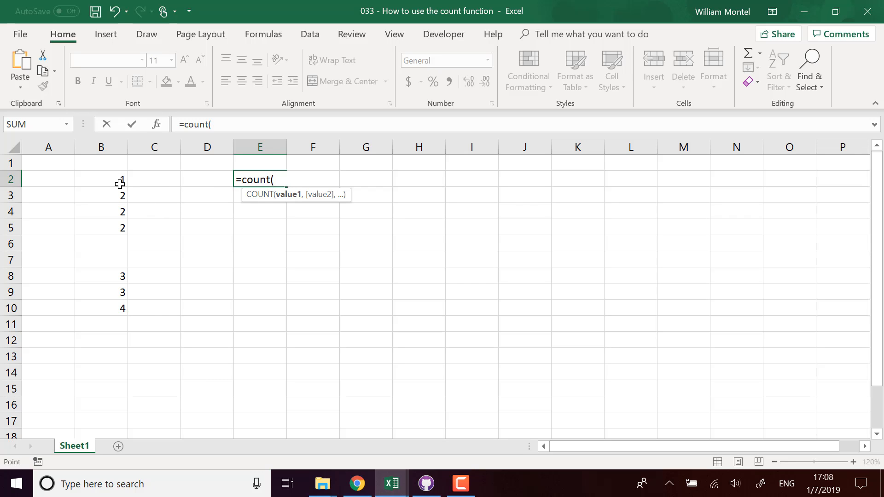
left_click_drag(120, 179, 114, 308)
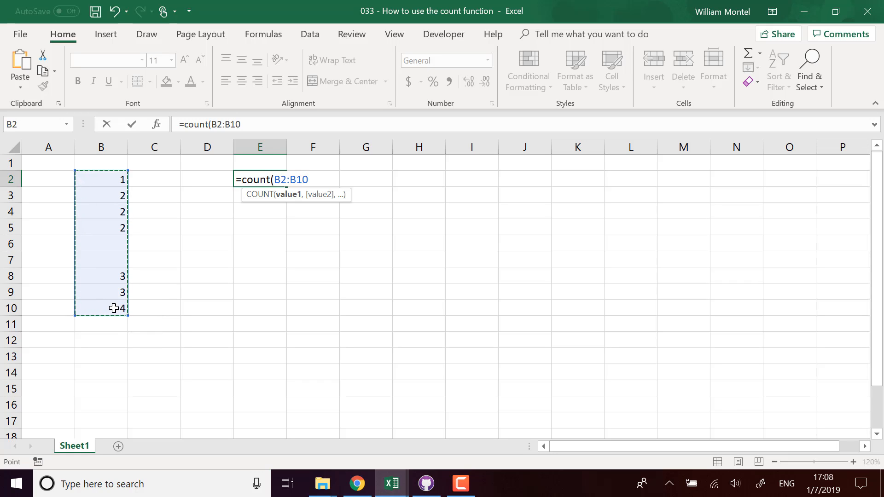
type(")")
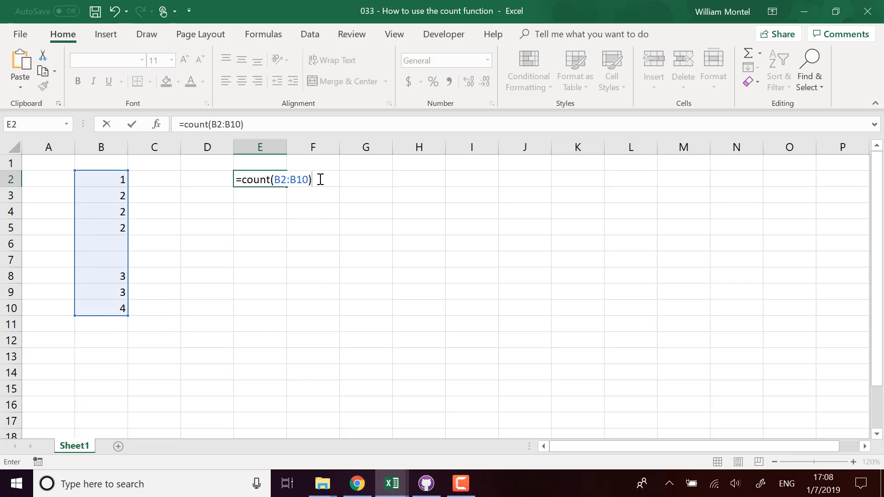
key("Return")
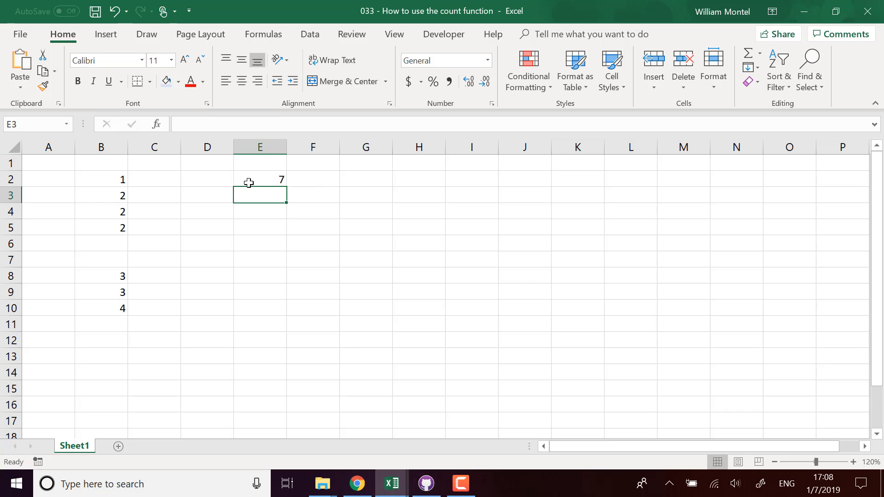
- Display E2's formula as text in F2 with FORMULATEXT, and widen column F to fit it
left_click(265, 181)
left_click(314, 181)
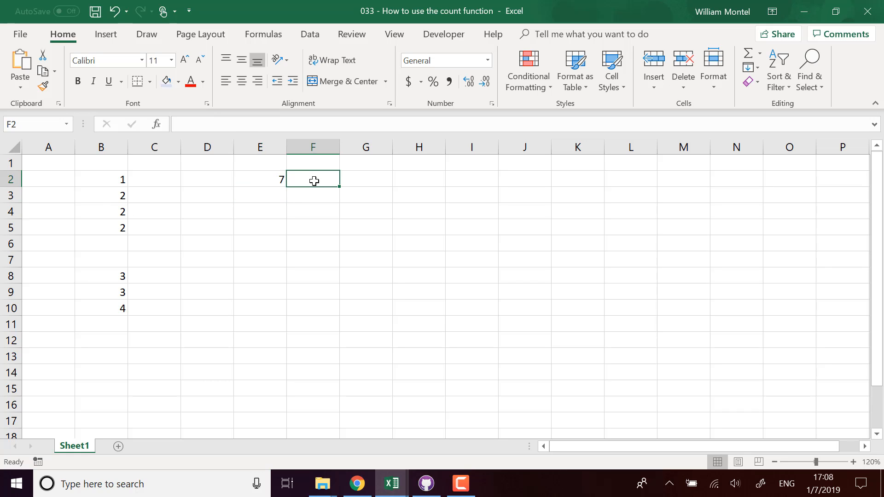
type("=for")
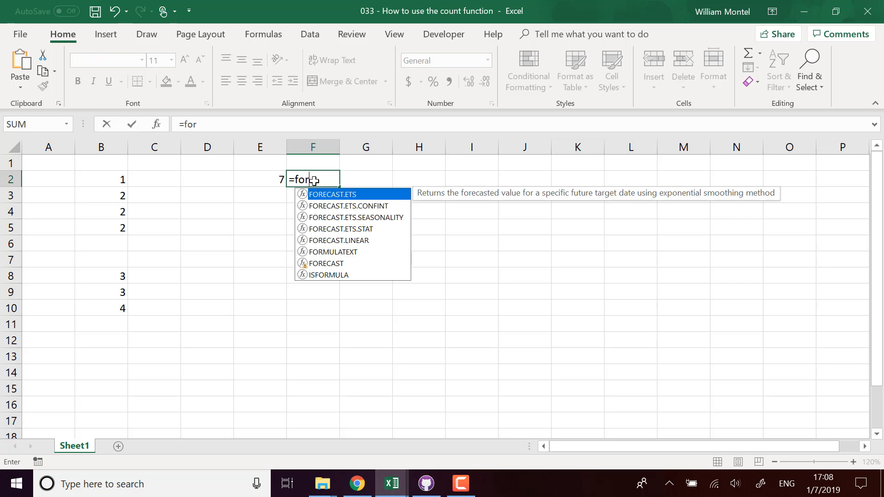
type("mul")
key("Tab")
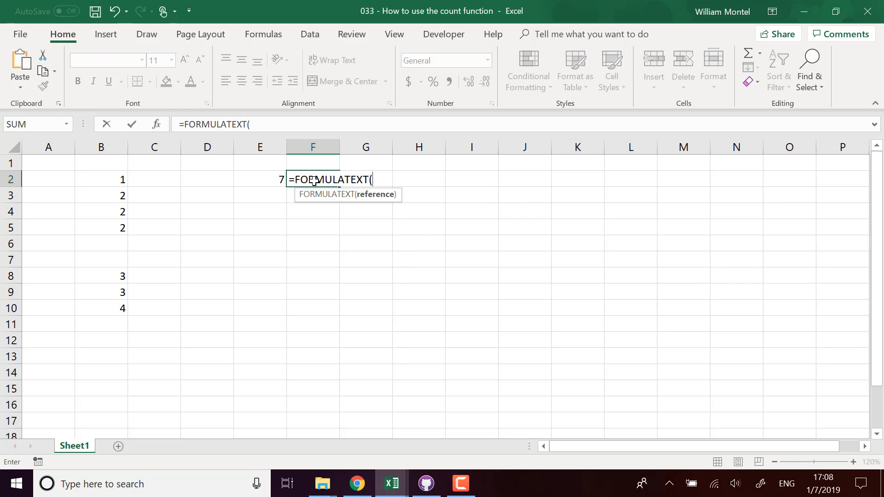
key("Left")
type(")")
key("Return")
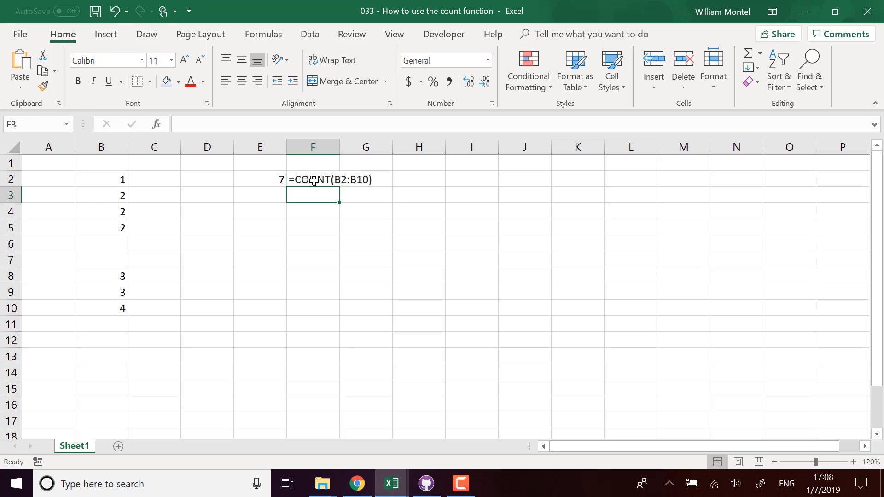
left_click_drag(341, 146, 395, 147)
- Examine the range used by the COUNT formula in E2 and the FORMULATEXT formula in F2
left_click(270, 179)
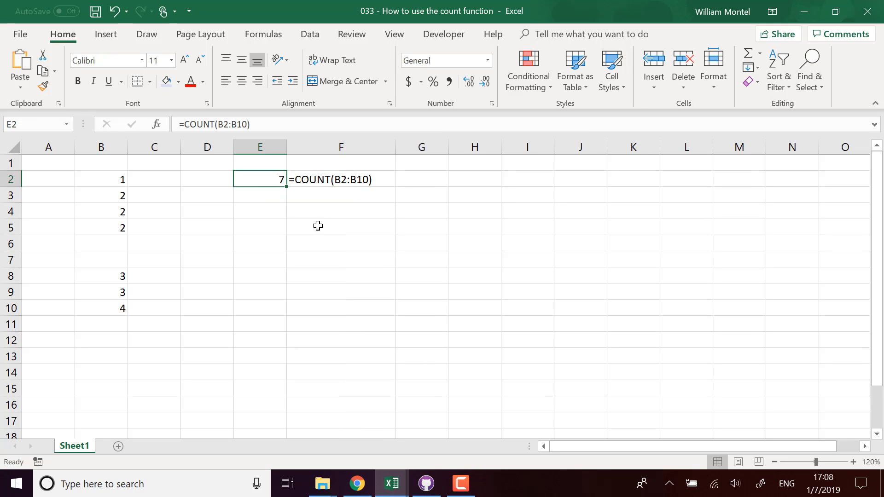
double_click(272, 179)
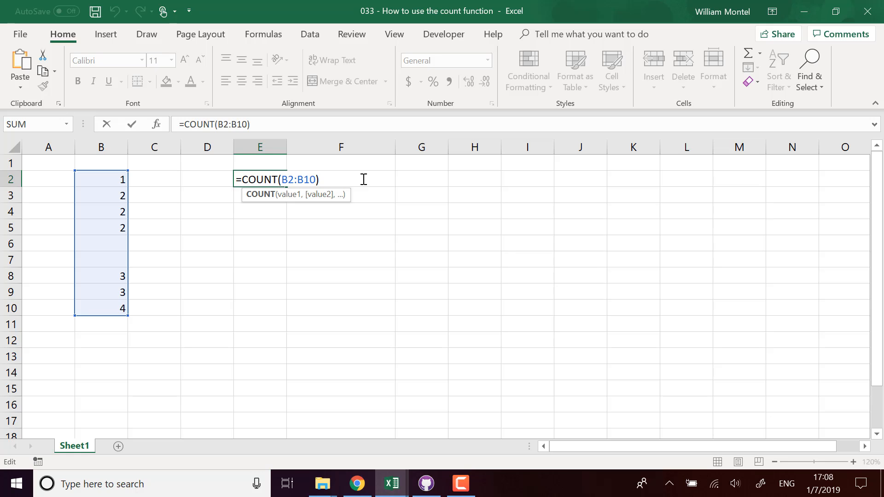
key("ctrl+Return")
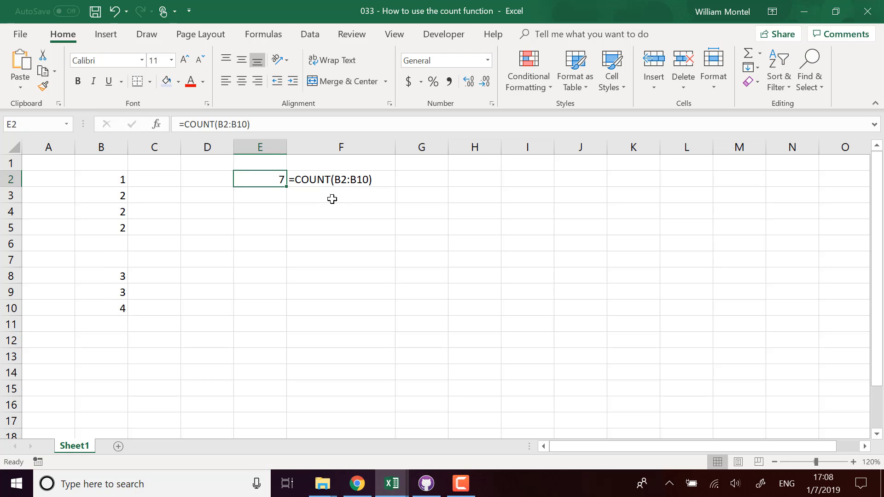
double_click(256, 179)
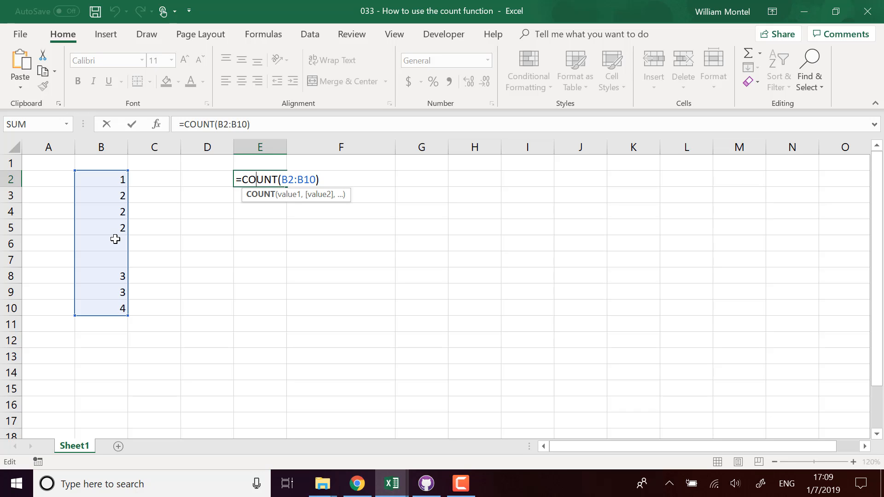
key("ctrl+Return")
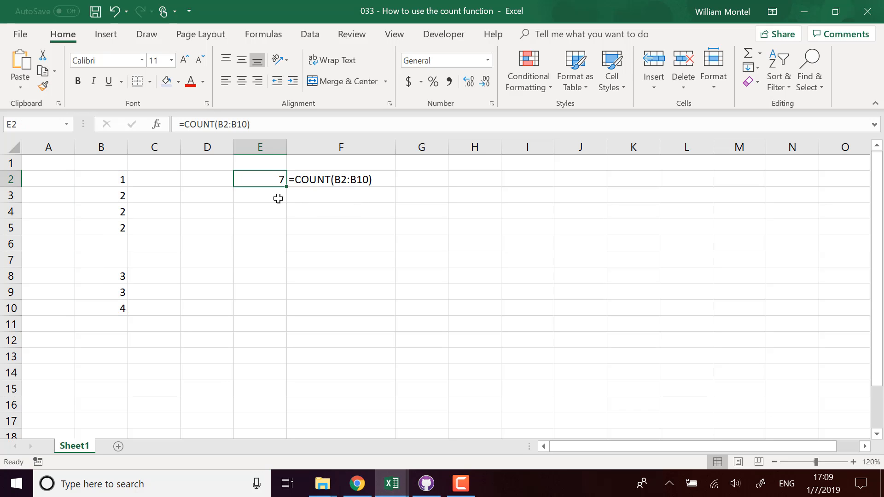
left_click(319, 197)
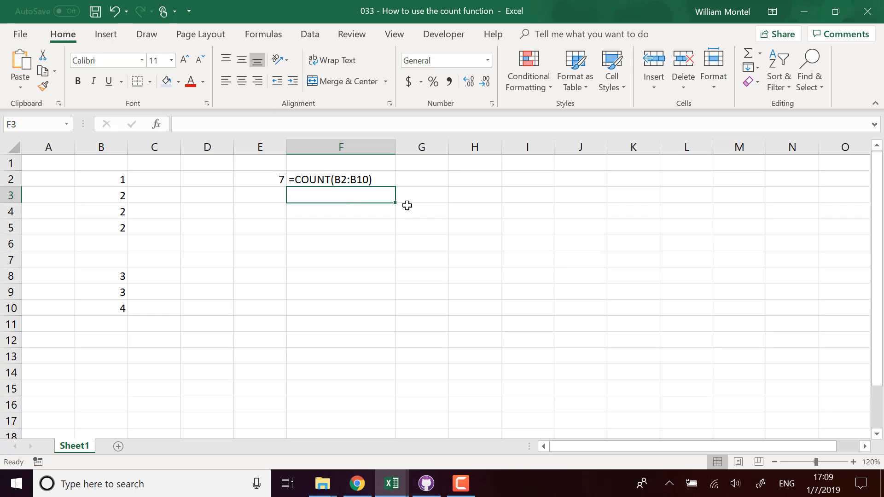
left_click(350, 179)
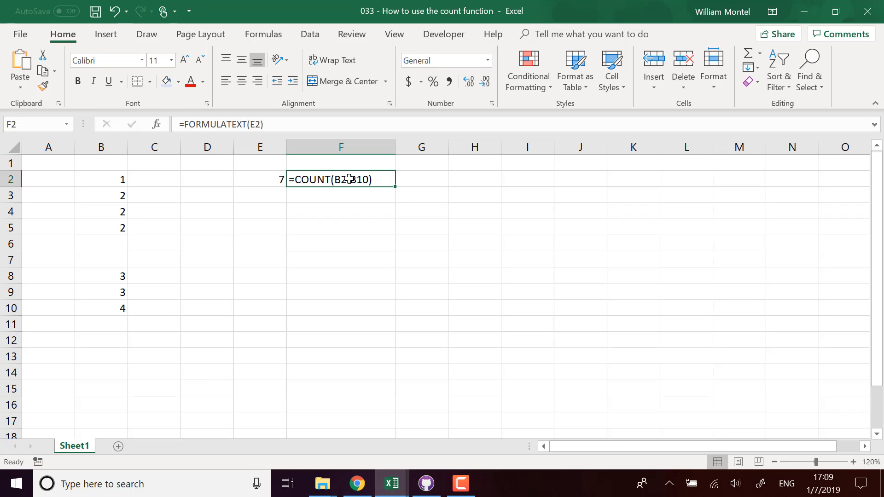
left_click(311, 197)
- Enter a COUNT formula in E4 that counts the two separate ranges B2:B4 and B8:B10
left_click(277, 211)
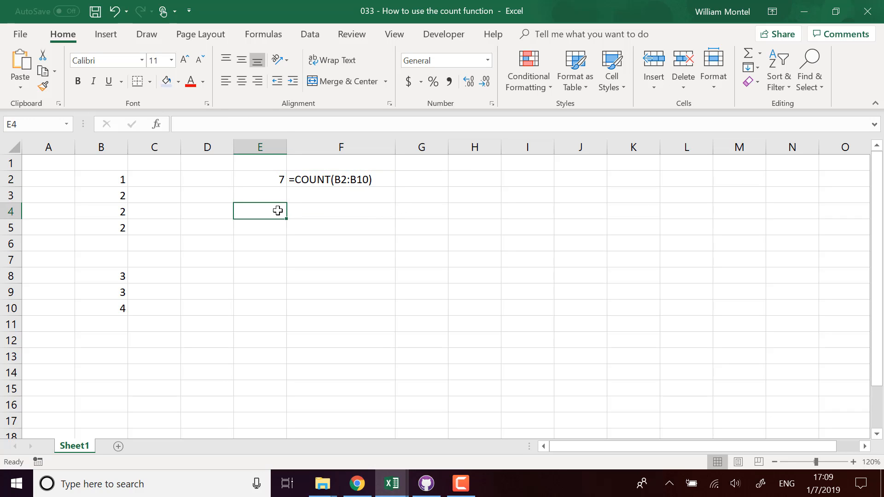
type("=count(")
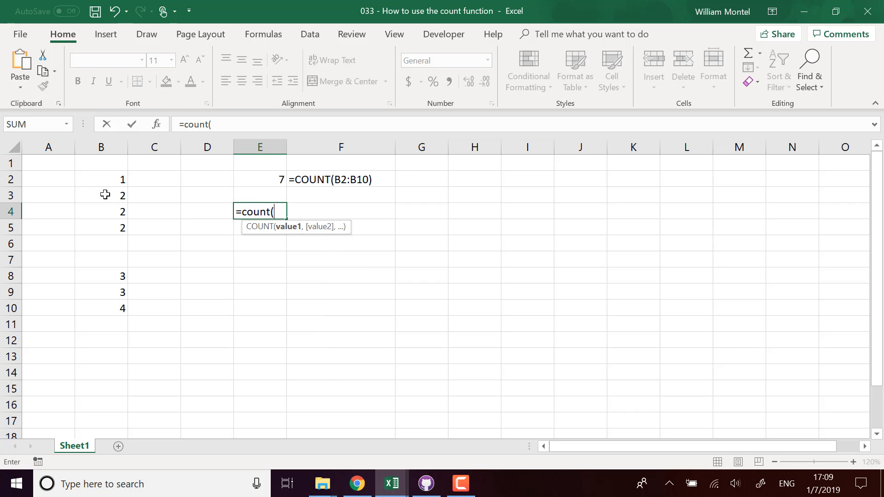
left_click_drag(112, 178, 112, 207)
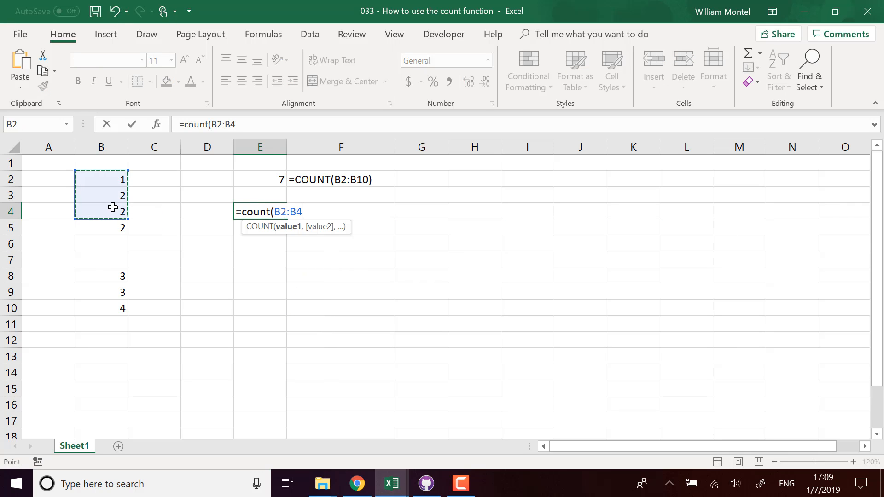
type(",")
left_click_drag(115, 274, 110, 308)
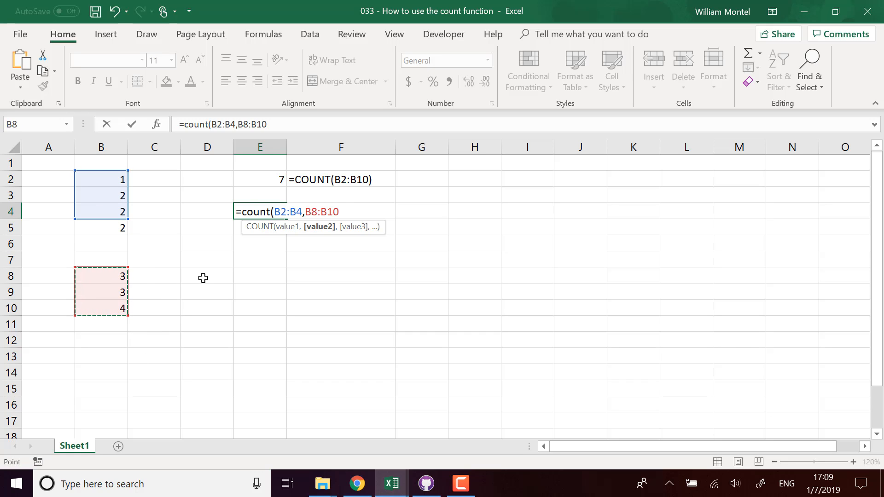
type(")")
key("Return")
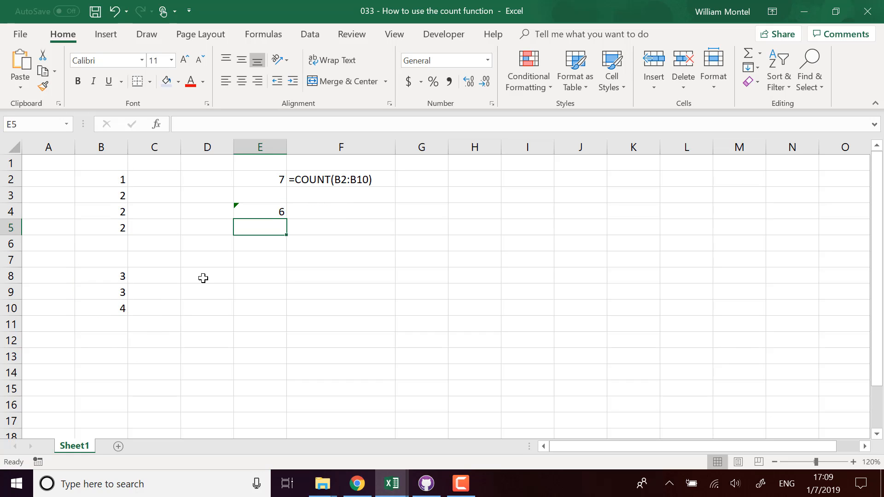
- Examine which two ranges the COUNT formula in E4 refers to, leaving the formula as it is
key("Up")
key("Up")
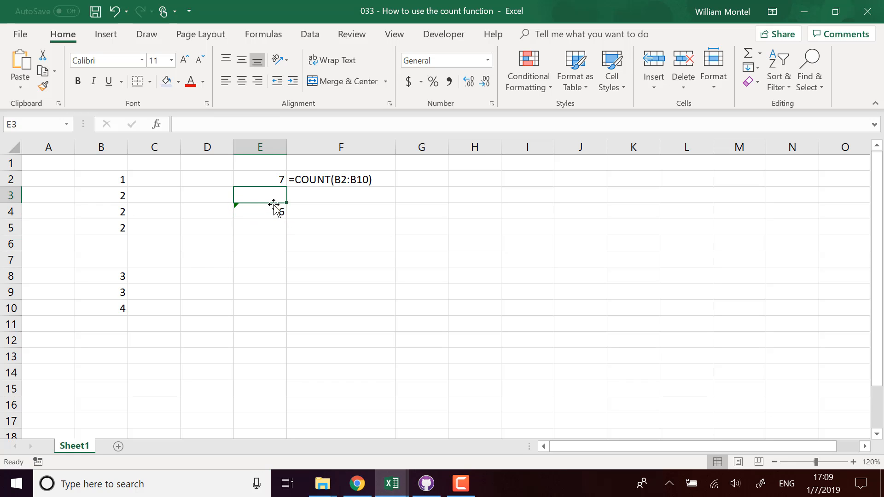
left_click(277, 206)
double_click(280, 211)
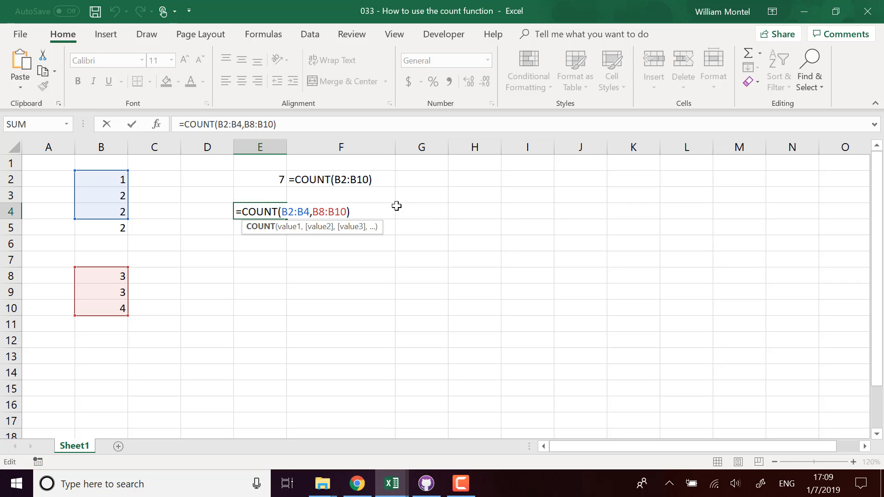
key("Return")
left_click(281, 210)
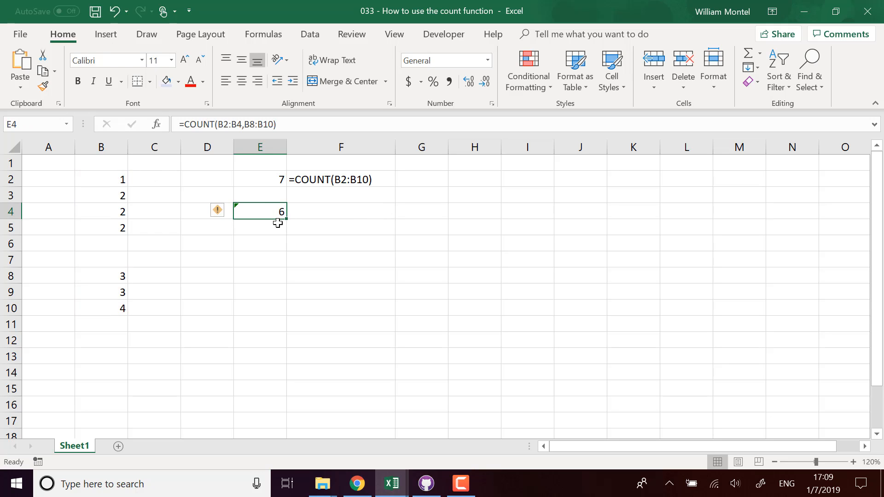
double_click(286, 213)
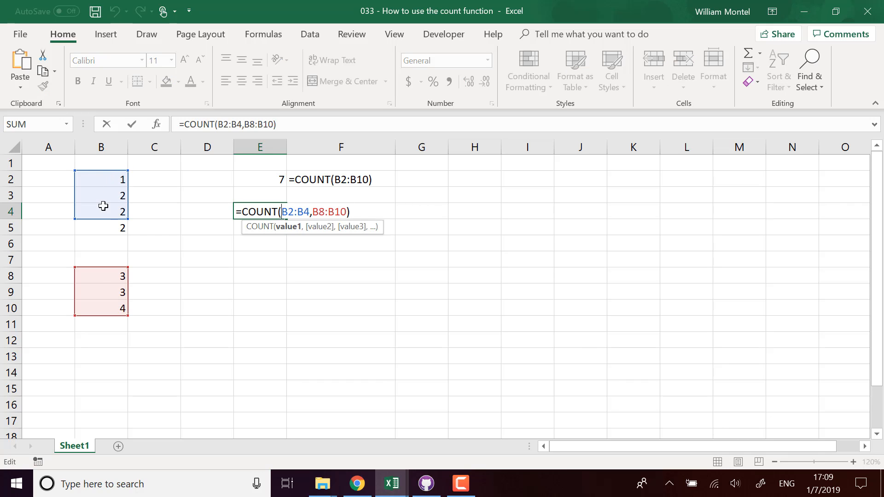
key("Return")
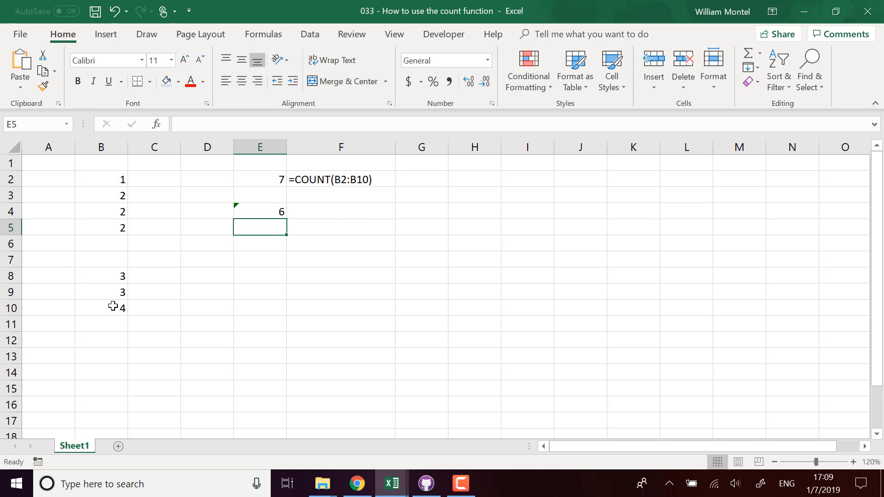
- Enter the text "a" in B12 and "tfff" in B13, below the numbers in column B
left_click(127, 323)
left_click(119, 345)
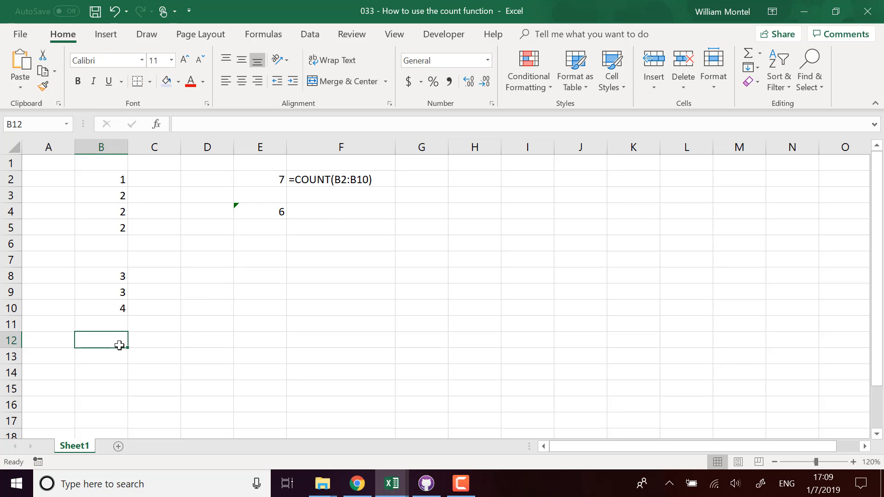
type("a")
key("Return")
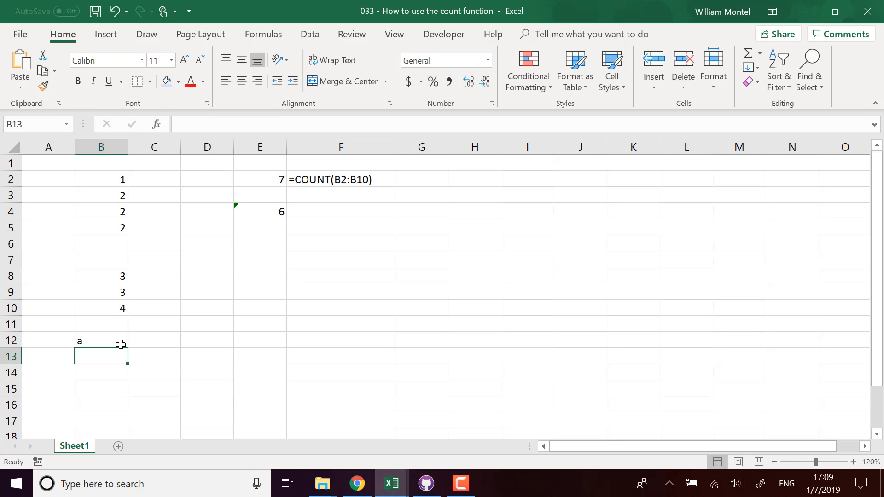
type("t")
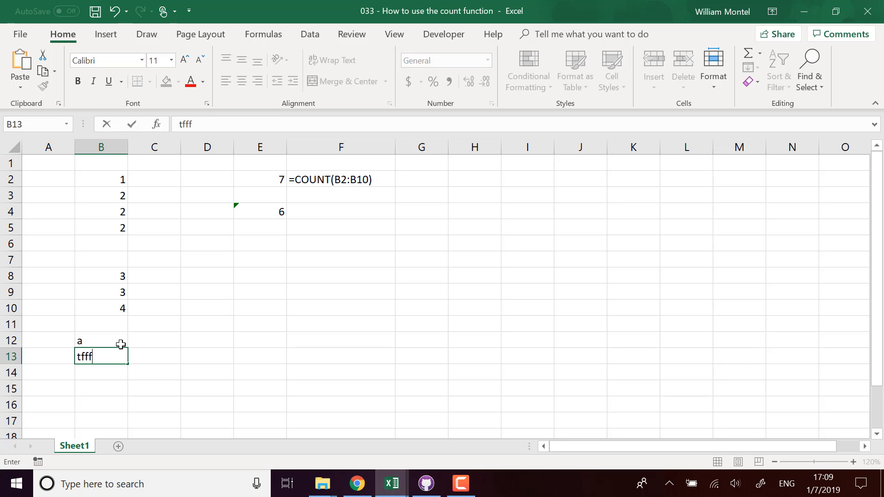
type("fff")
key("Return")
- Enter a COUNT formula in E6 that counts the range B8:B13, covering both numbers and text
left_click(273, 247)
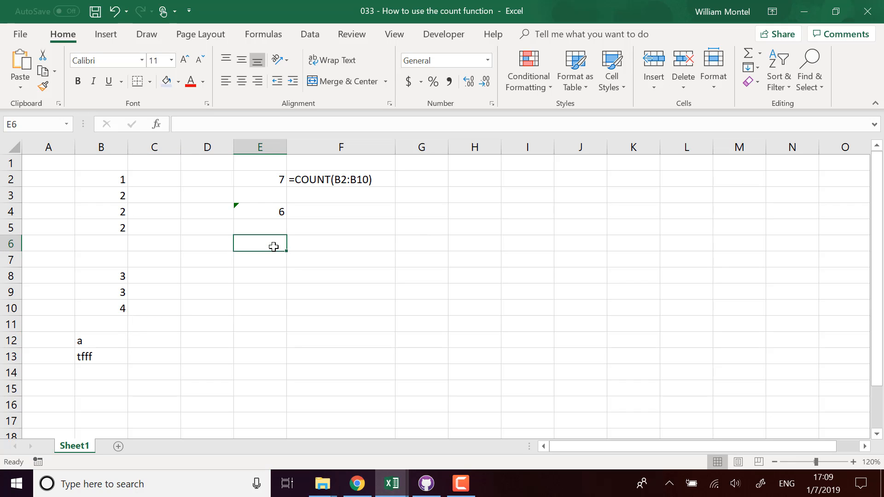
type("=count(")
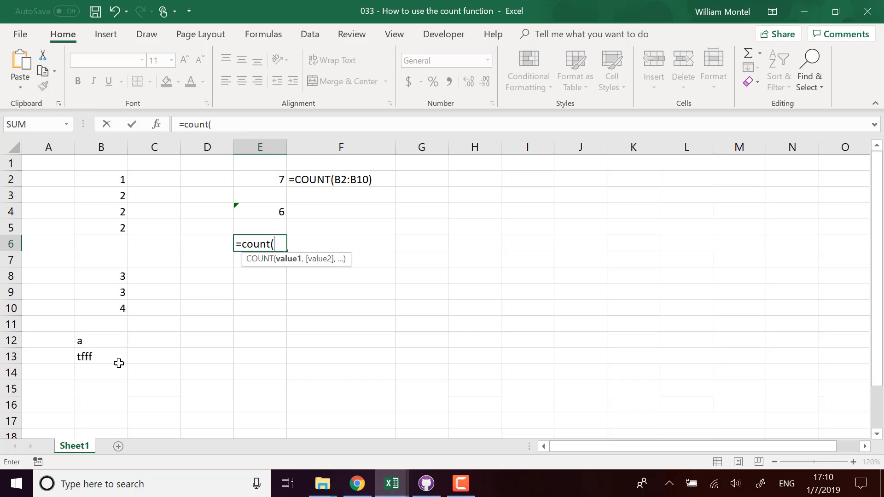
left_click_drag(118, 359, 121, 278)
key("Return")
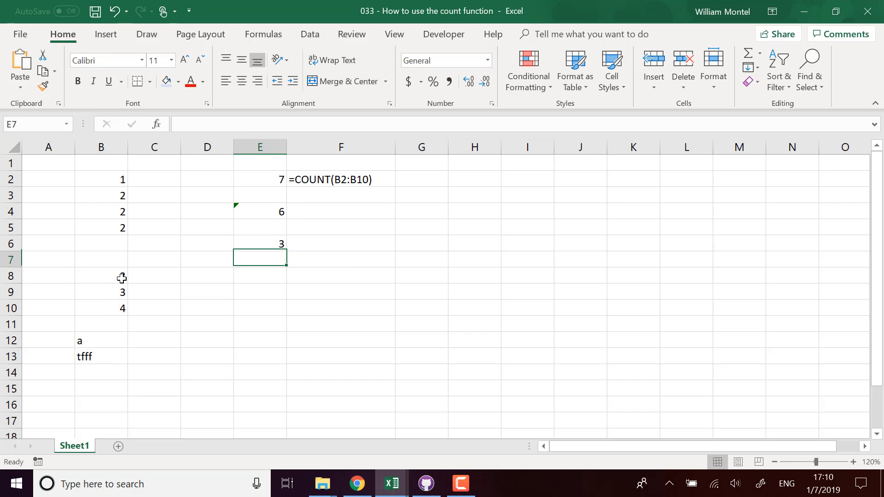
- Examine the range used by the COUNT formula in E6 and the text entries in B12 and B13, leaving the formula as it is
left_click(277, 244)
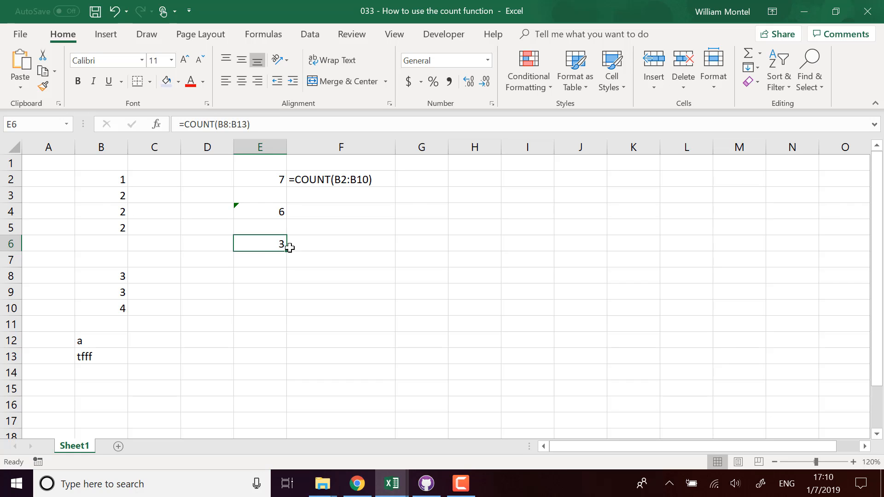
left_click(102, 334)
left_click(111, 354)
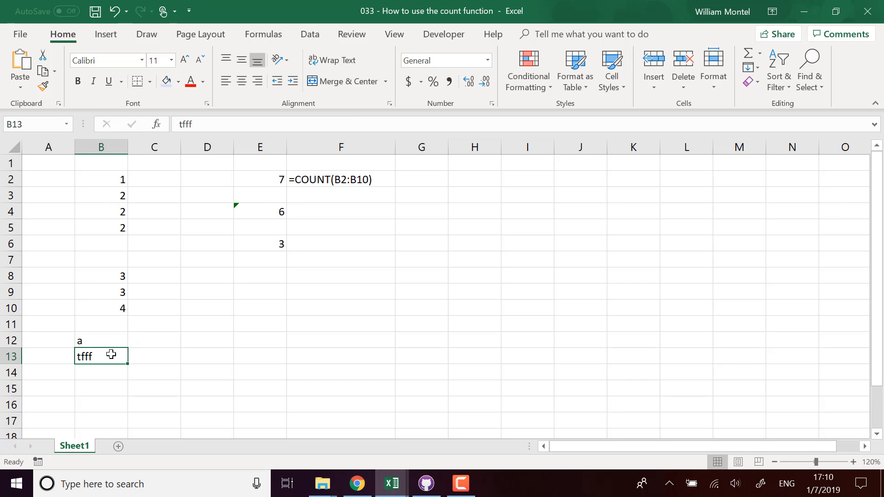
double_click(282, 241)
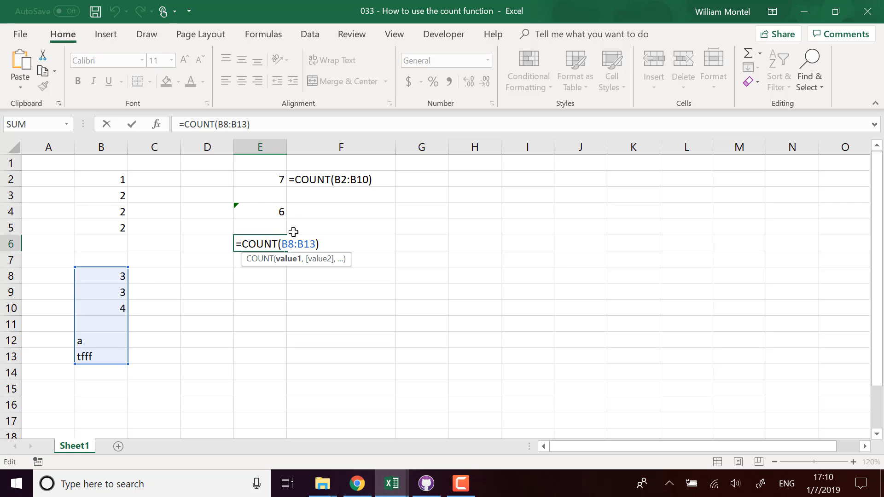
key("Return")
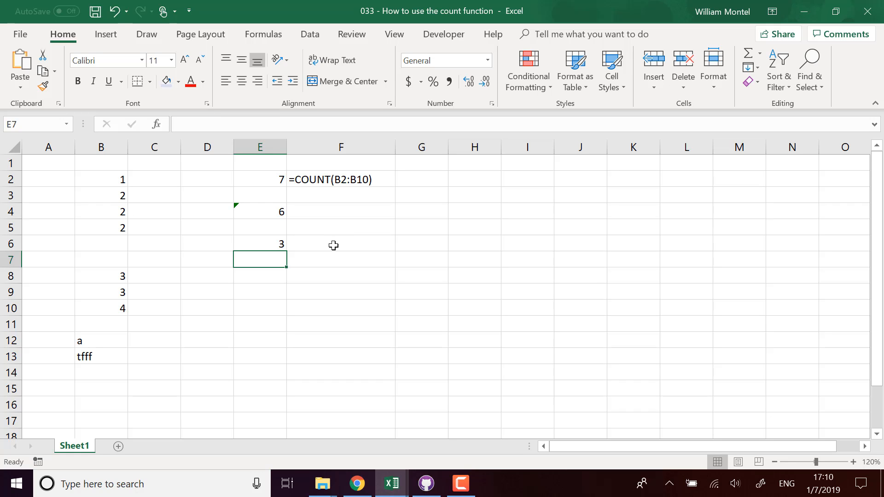
left_click(281, 243)
double_click(283, 243)
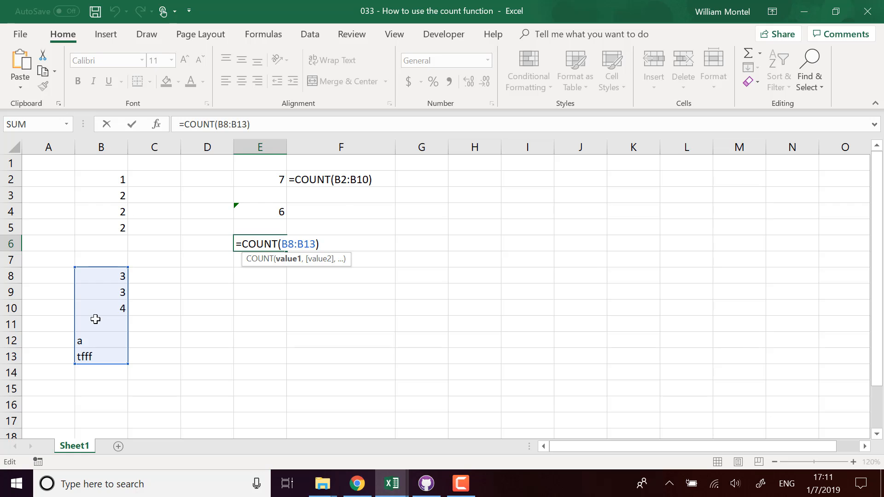
key("ctrl+Return")
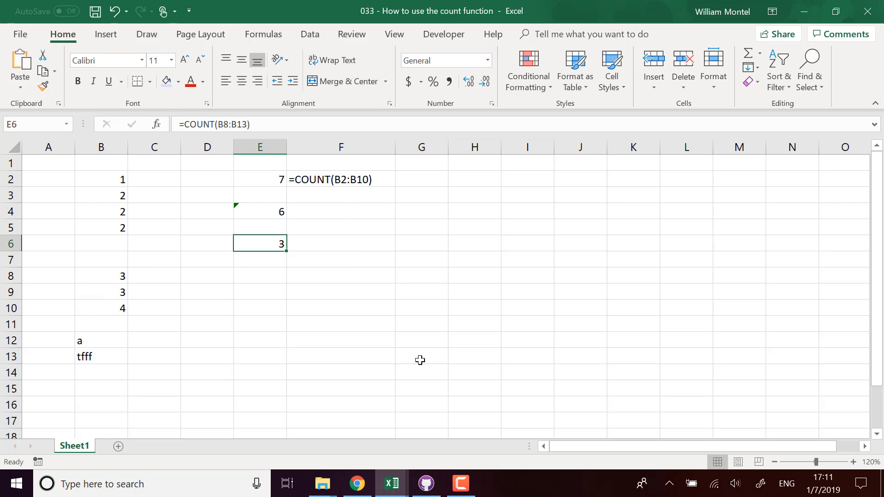
- Copy the FORMULATEXT formula from F2 to F4 and F6, and widen column F to fit the longest formula text
left_click(371, 178)
key("ctrl+c")
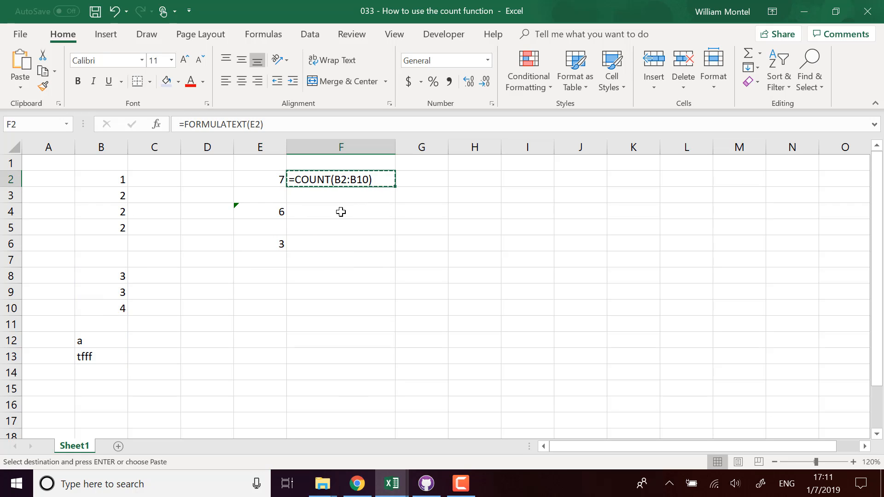
left_click(339, 211)
key("ctrl+v")
left_click(339, 246)
key("ctrl+v")
left_click_drag(455, 307, 449, 316)
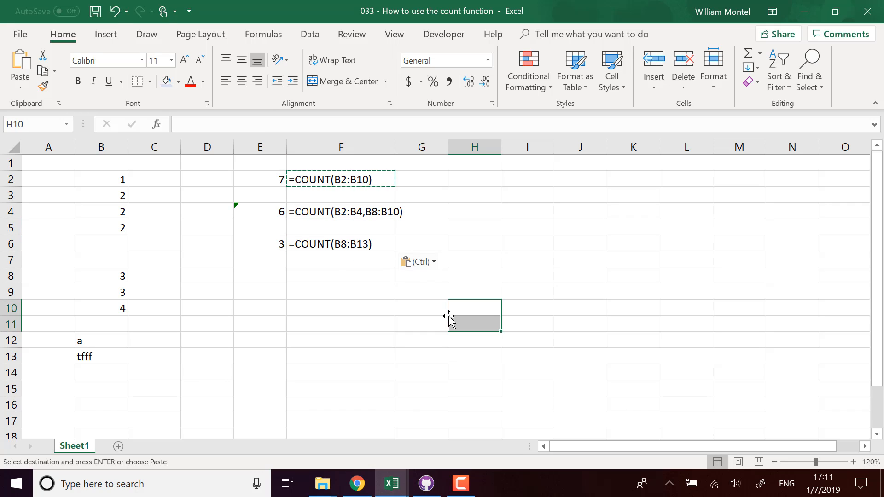
key("Escape")
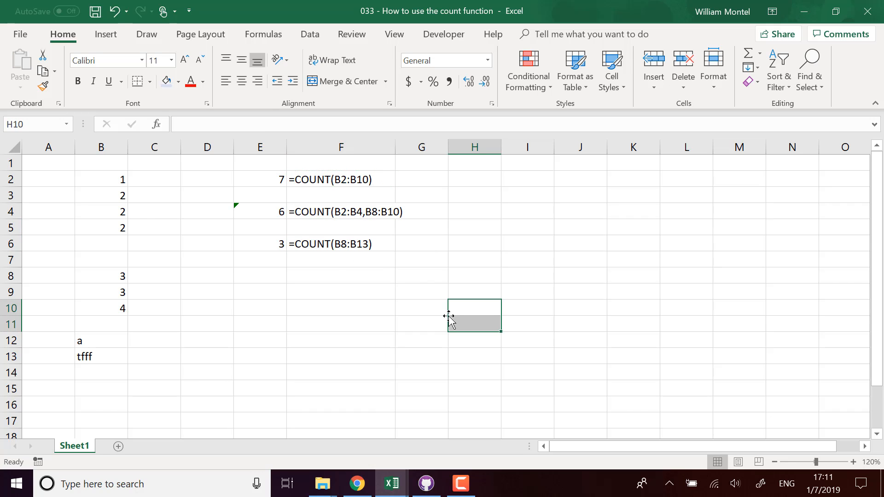
left_click_drag(395, 148, 417, 148)
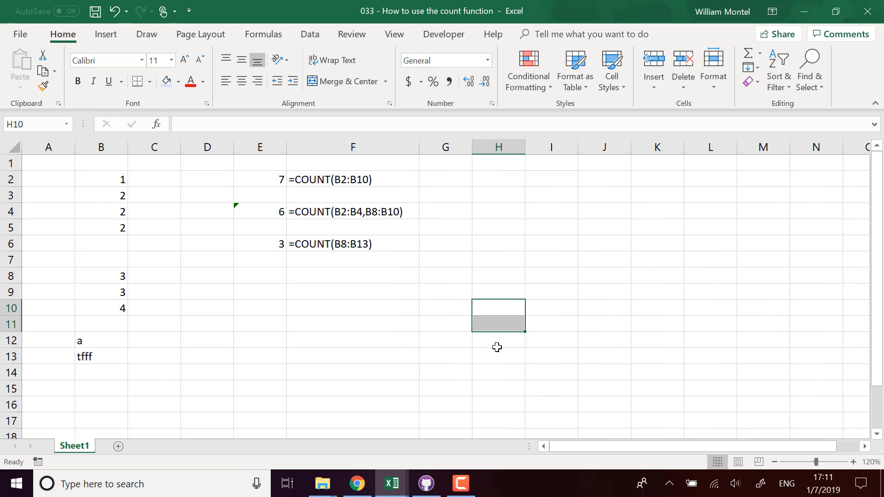